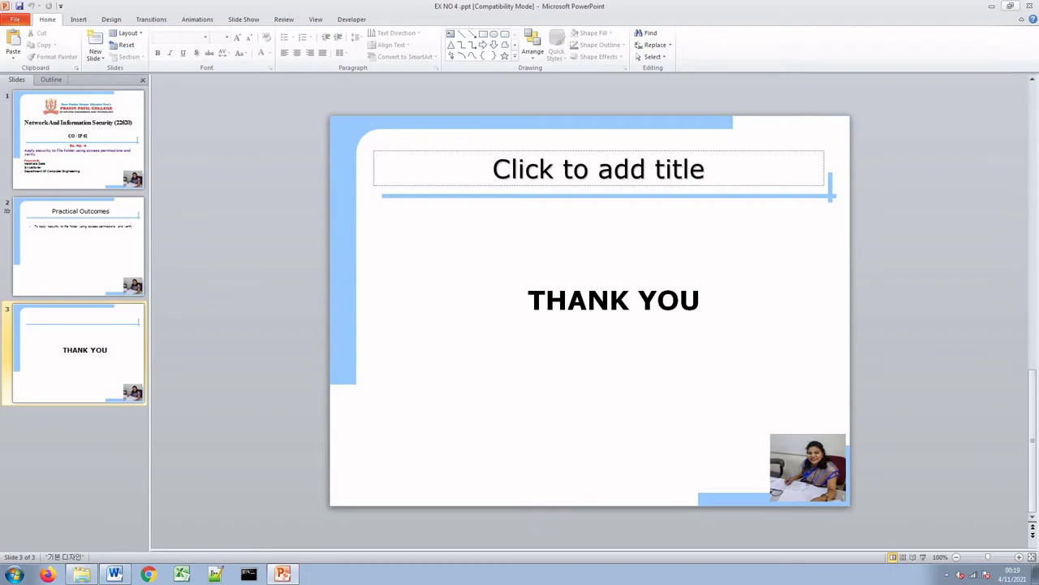
# Hide PowerPoint, open the desktop arc folder to browse its 11 items, then close it.
pyautogui.click(991, 7)
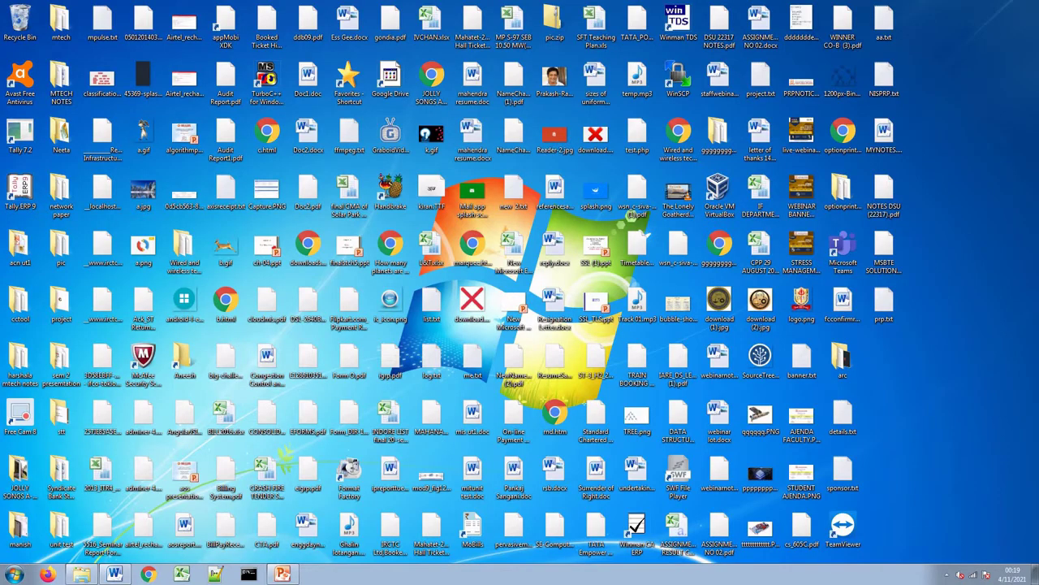
pyautogui.click(843, 360)
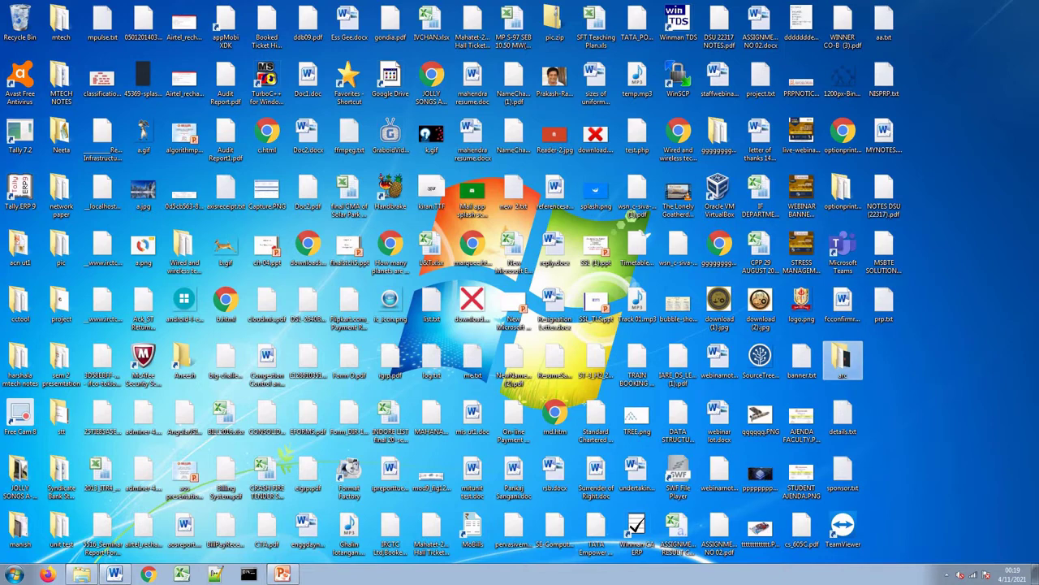
pyautogui.doubleClick(843, 360)
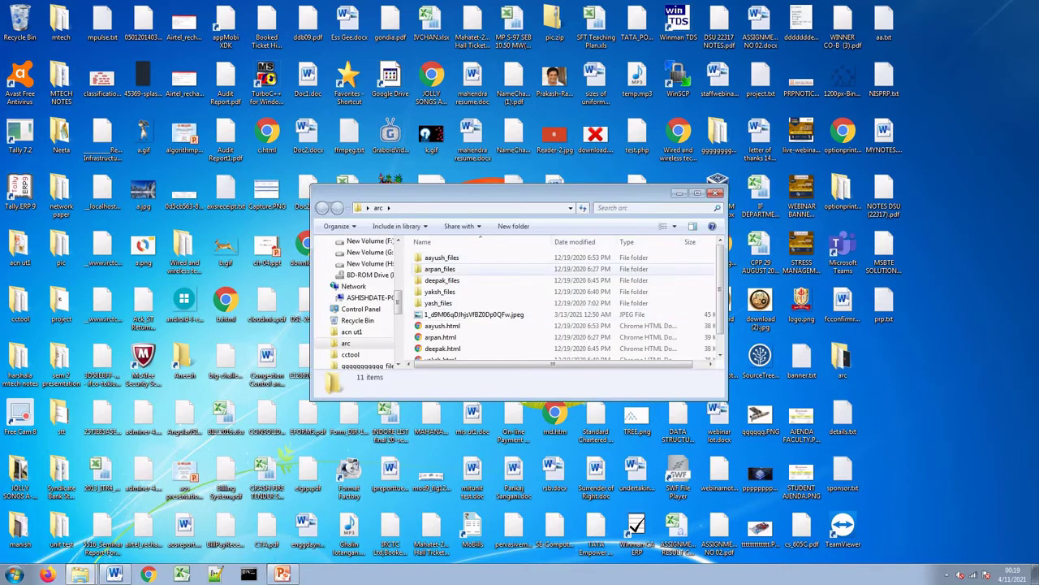
pyautogui.scroll(-1, 497, 297)
pyautogui.scroll(1, 497, 302)
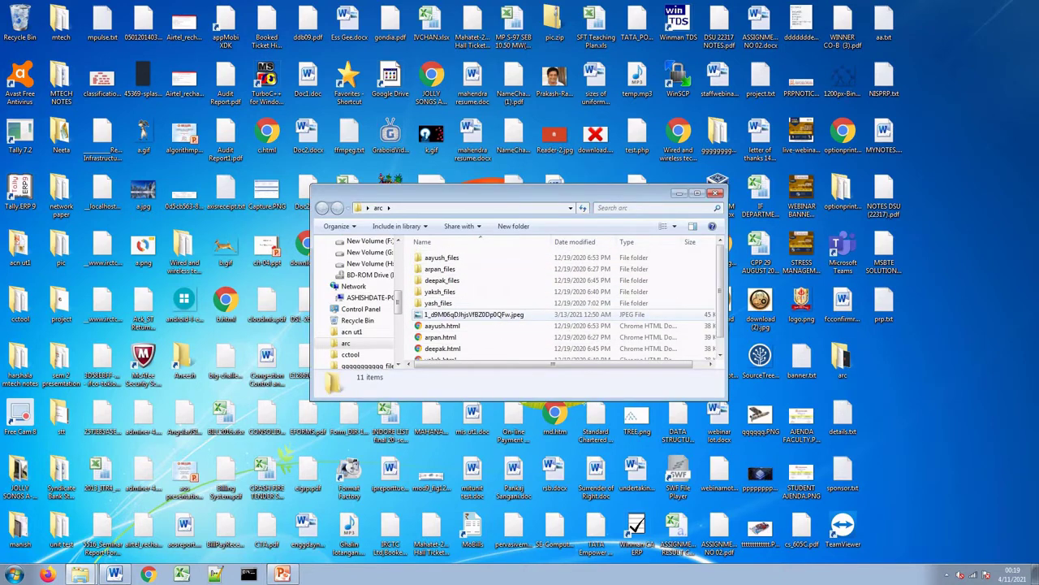
pyautogui.click(715, 192)
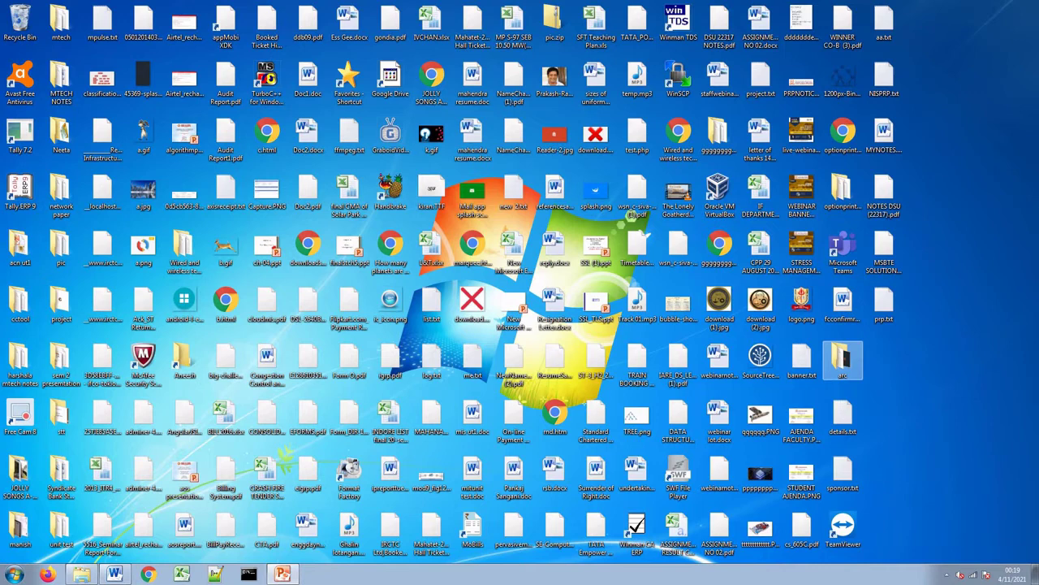
# Show the arc folder's Security tab permissions for the Administrators group.
pyautogui.rightClick(840, 364)
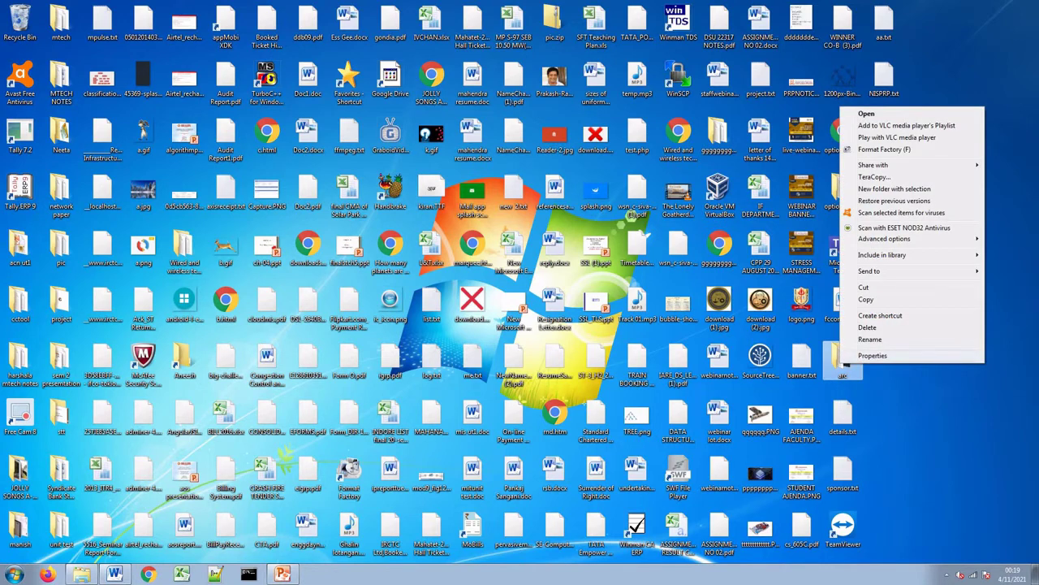
pyautogui.click(873, 355)
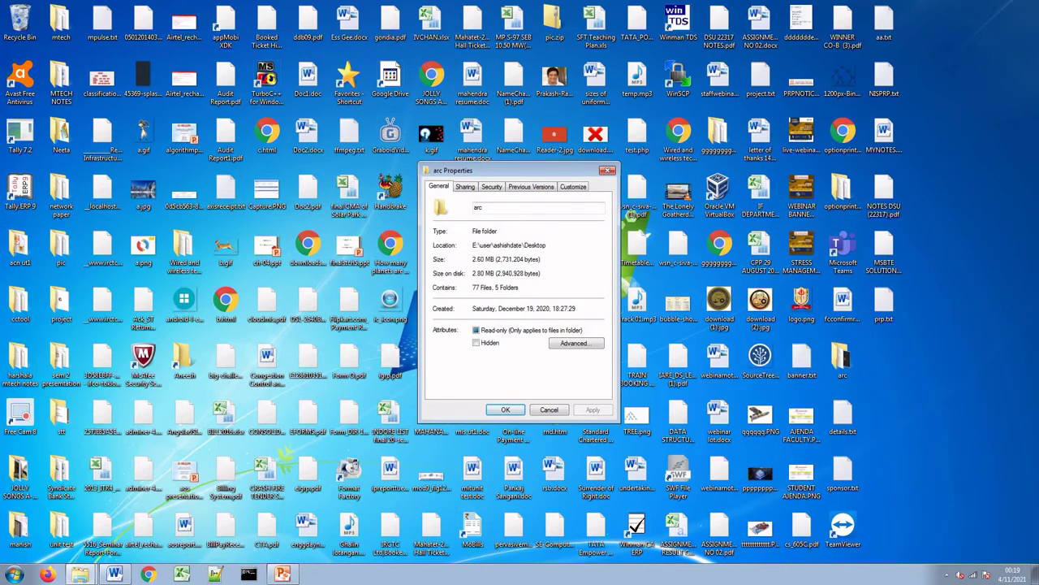
pyautogui.moveTo(487, 169); pyautogui.dragTo(319, 283)
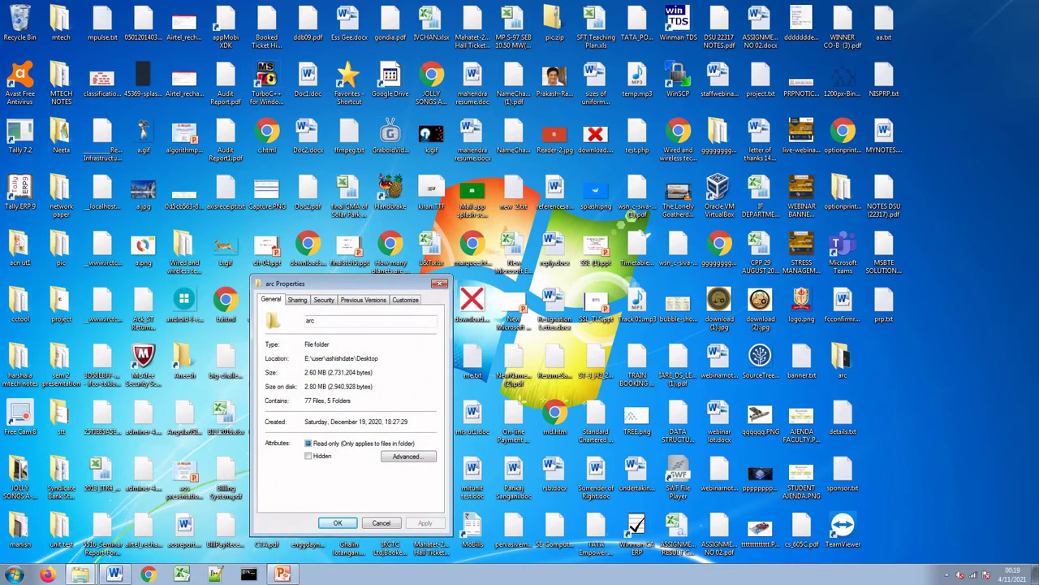
pyautogui.click(323, 299)
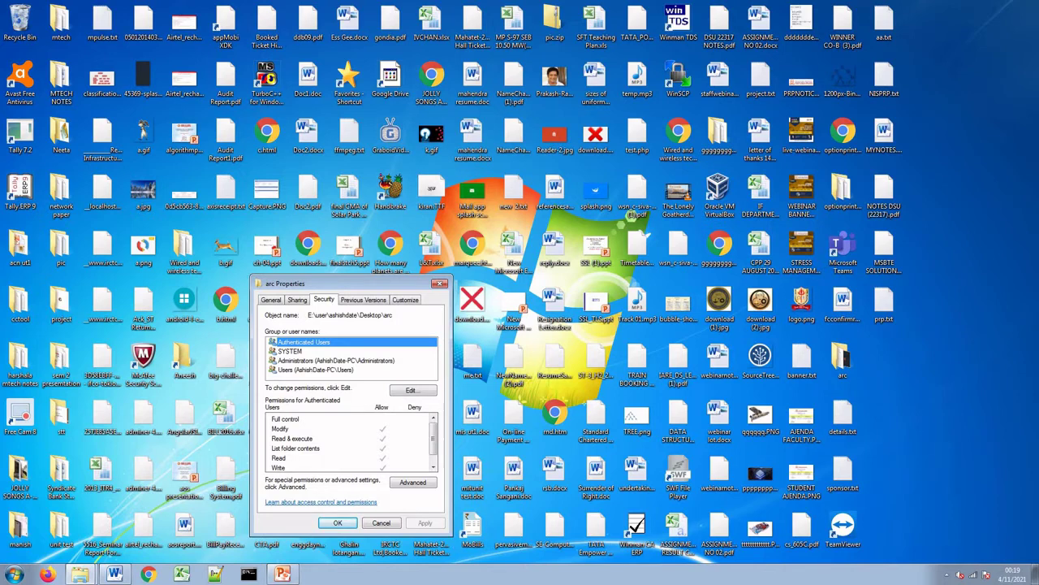
pyautogui.press('Down')
pyautogui.press('Down')
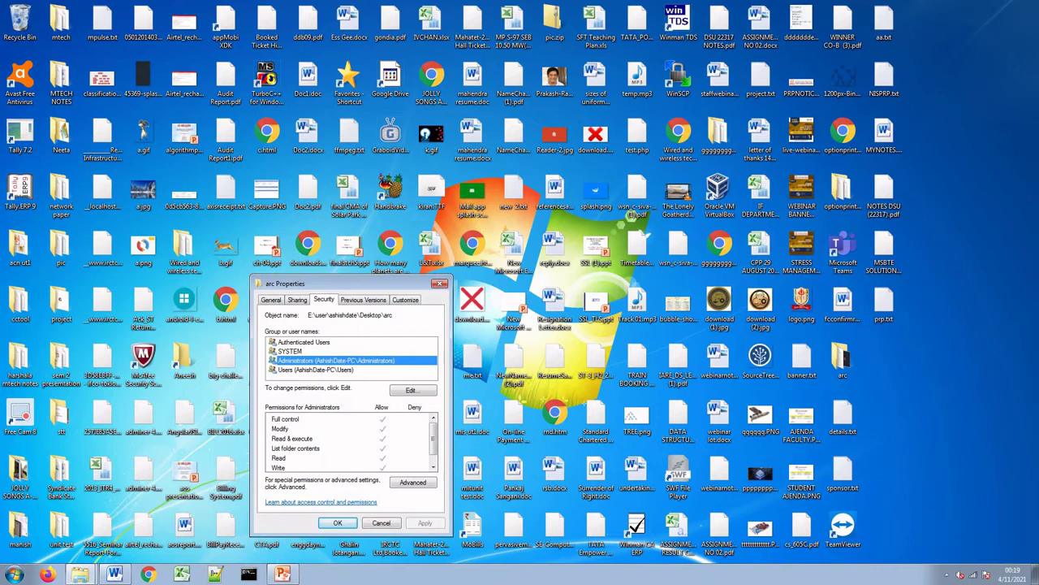
# Read the access control and permissions help, then close it.
pyautogui.click(413, 482)
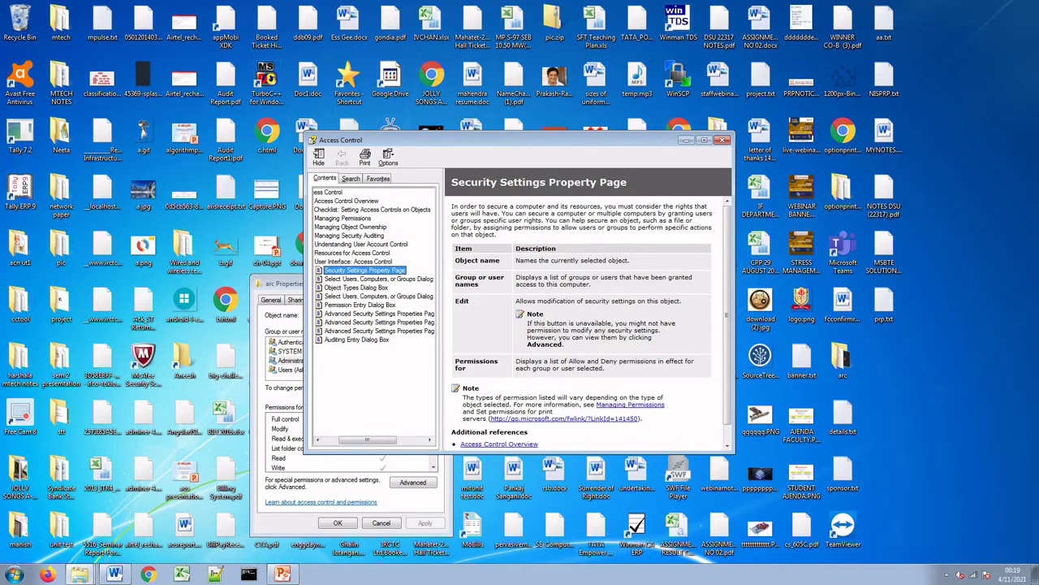
pyautogui.scroll(-1, 584, 325)
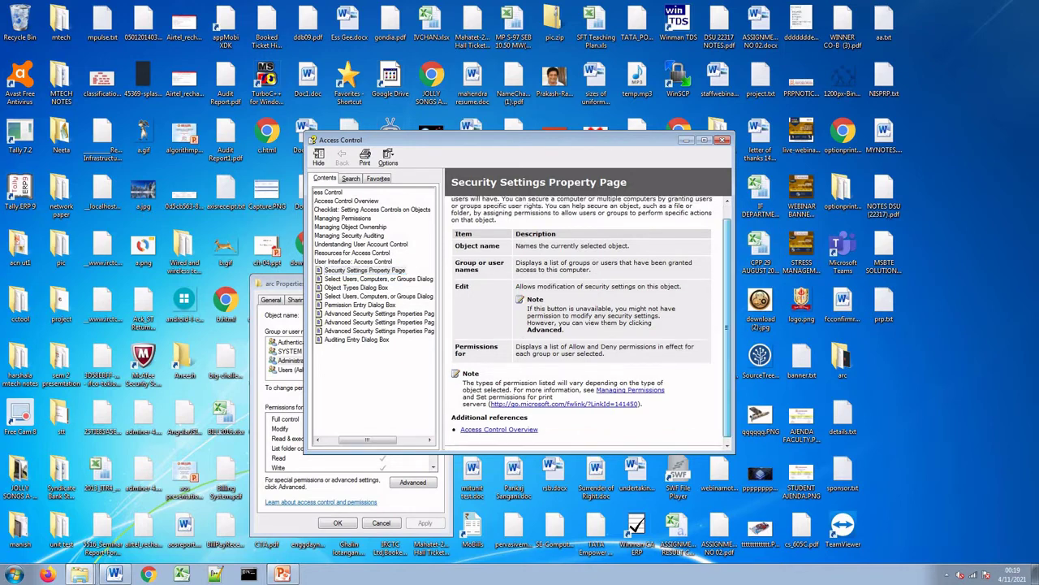
pyautogui.click(723, 140)
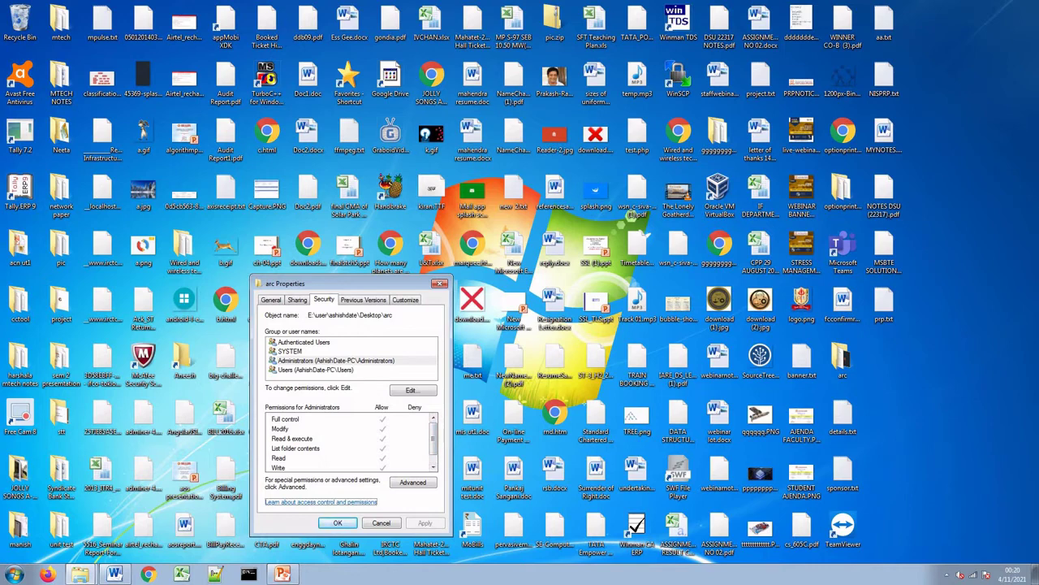
# Compare the Administrators, Authenticated Users and Users permissions, then open the arc permissions editor.
pyautogui.click(337, 360)
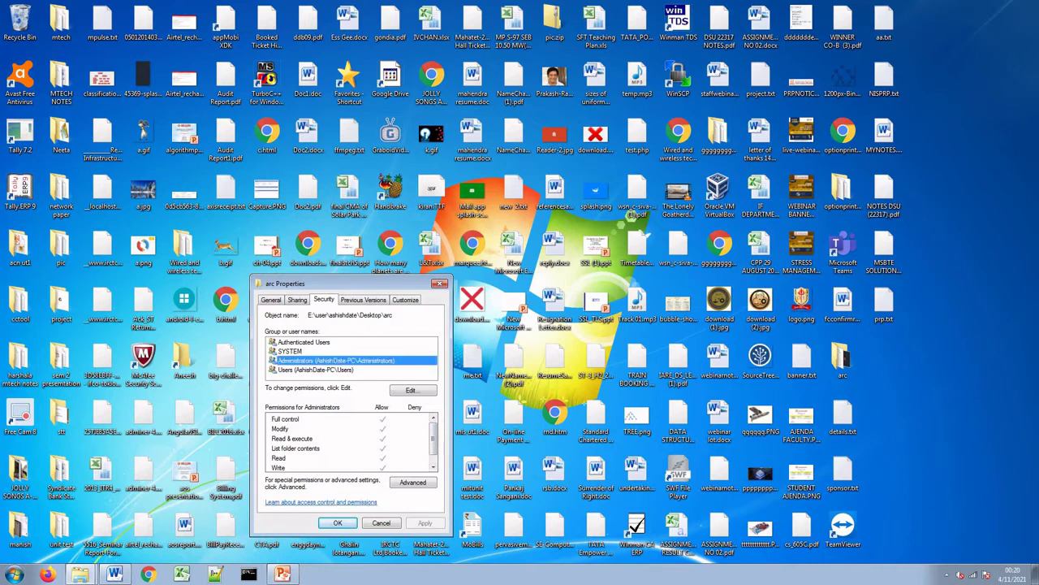
pyautogui.press('Up')
pyautogui.press('Up')
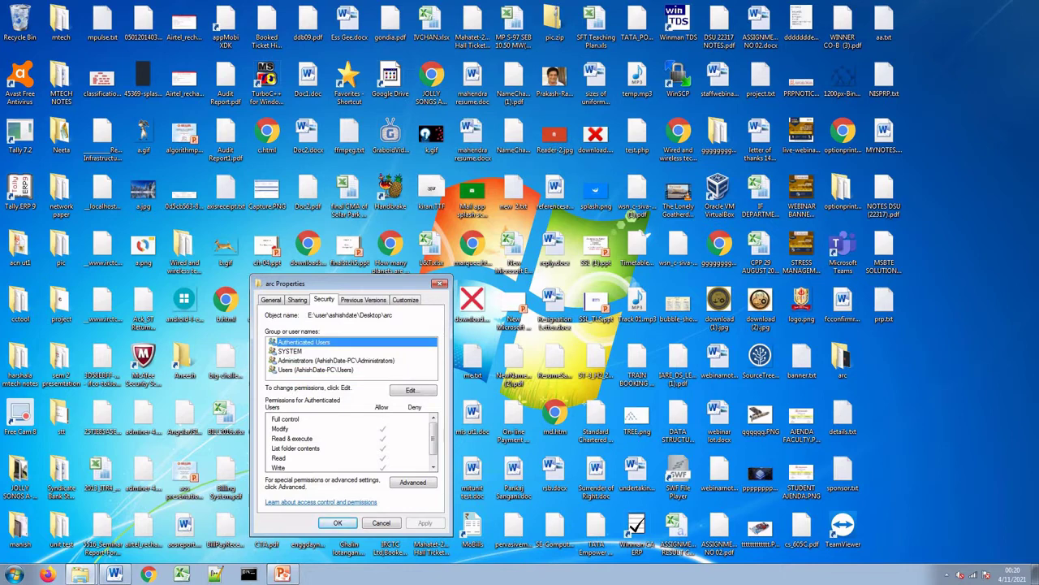
pyautogui.press('Down')
pyautogui.press('Down')
pyautogui.press('Down')
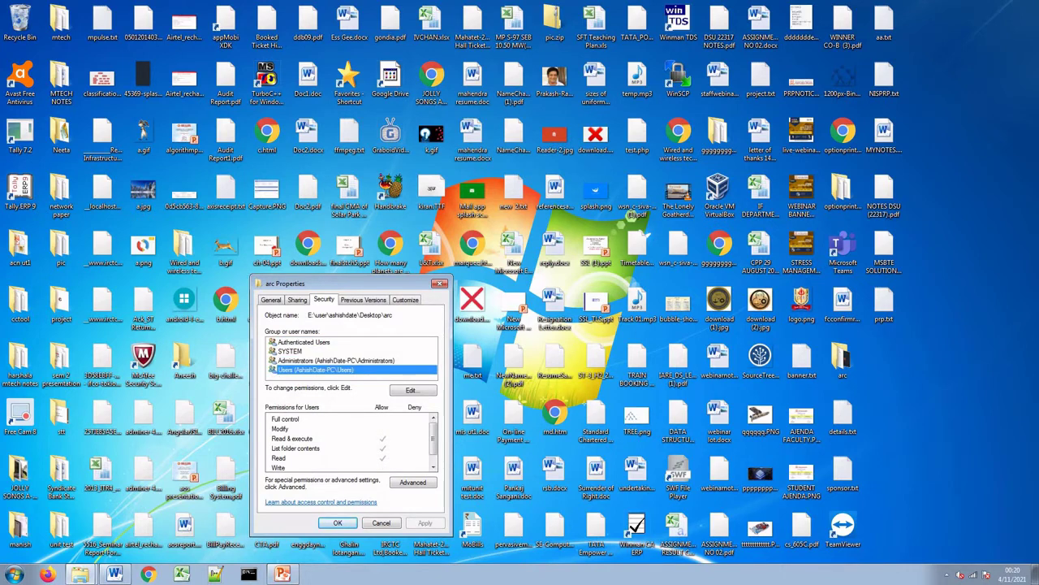
pyautogui.press('Up')
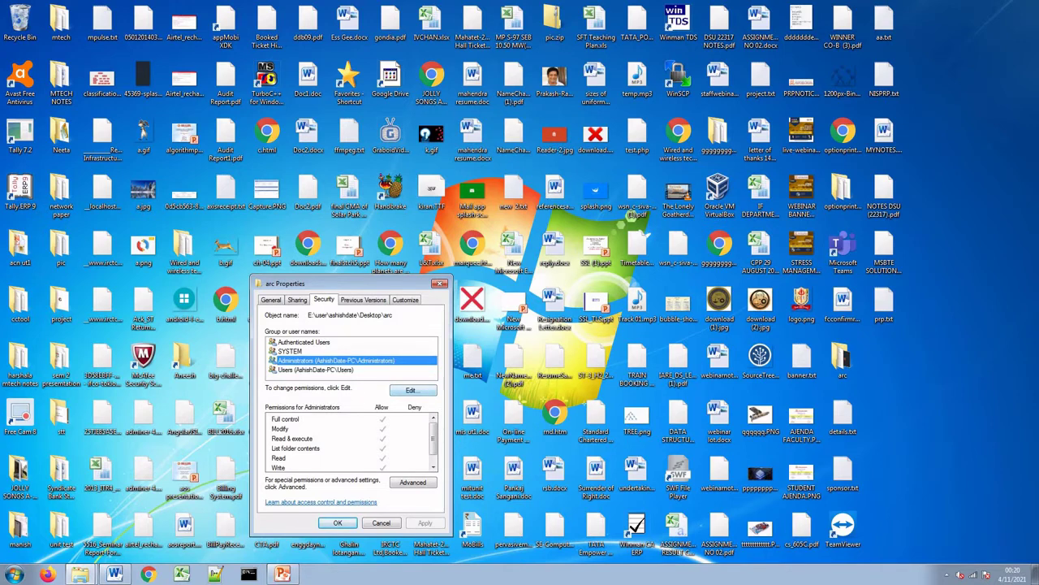
pyautogui.hotkey('alt', 'e')
# Deny Authenticated Users Full control on arc, apply it, and accept the deny warning.
pyautogui.moveTo(341, 324)
pyautogui.mouseDown()
pyautogui.moveTo(329, 282)
pyautogui.moveTo(488, 298)
pyautogui.mouseUp()
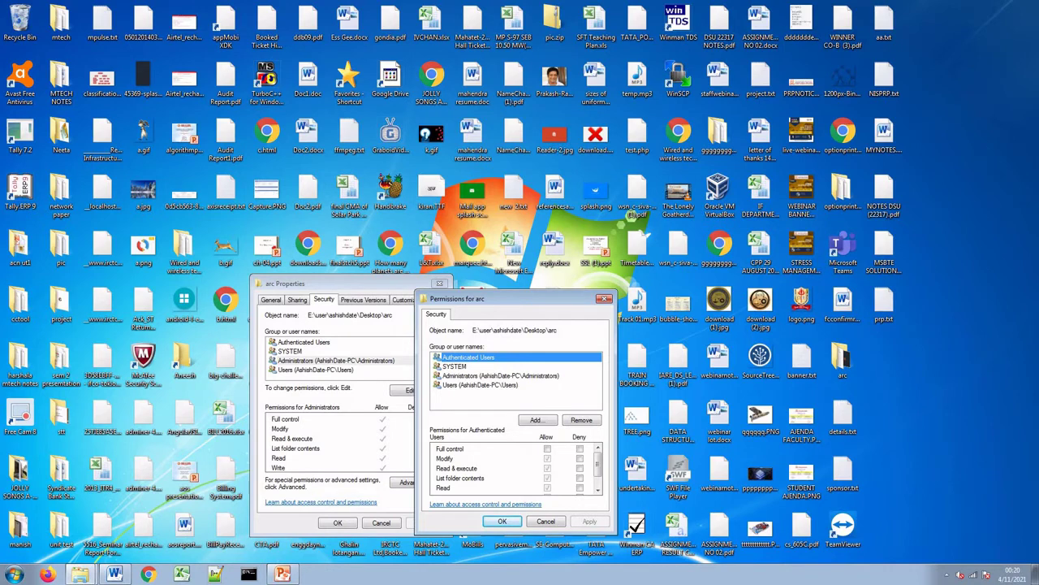
pyautogui.moveTo(488, 298)
pyautogui.mouseDown()
pyautogui.moveTo(345, 282)
pyautogui.moveTo(467, 413)
pyautogui.moveTo(369, 289)
pyautogui.mouseUp()
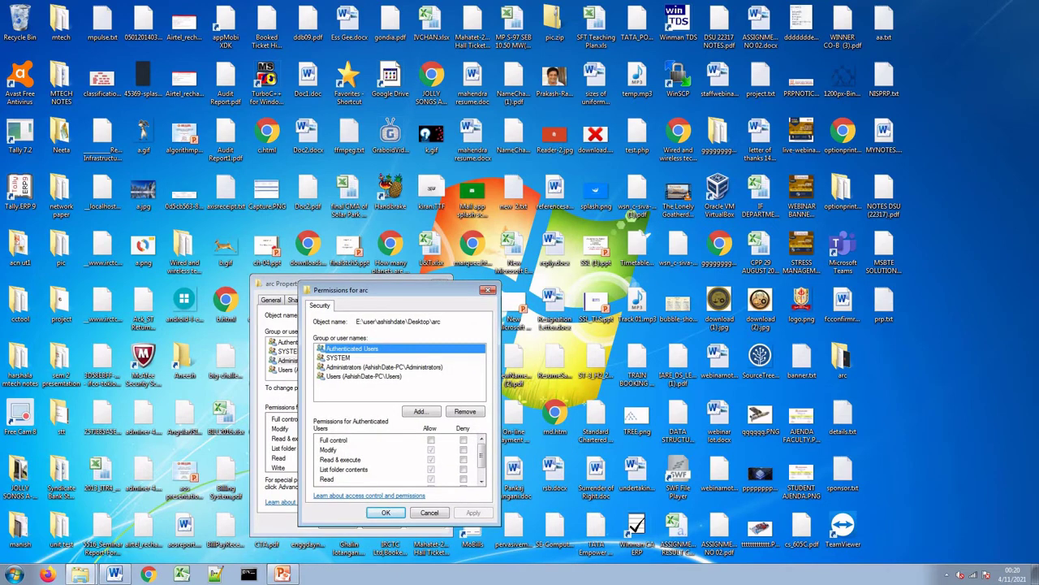
pyautogui.click(463, 439)
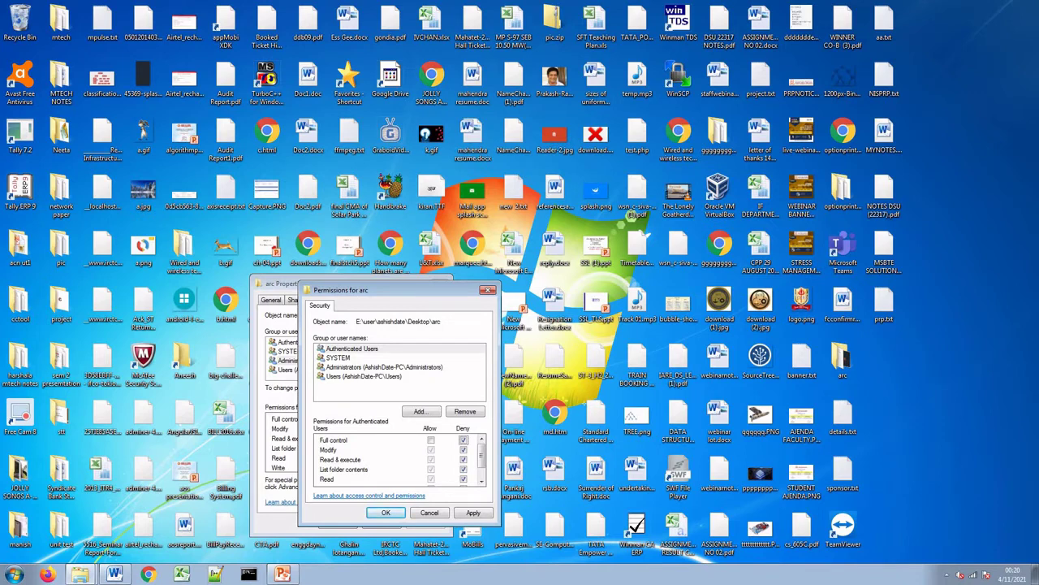
pyautogui.scroll(-1, 398, 459)
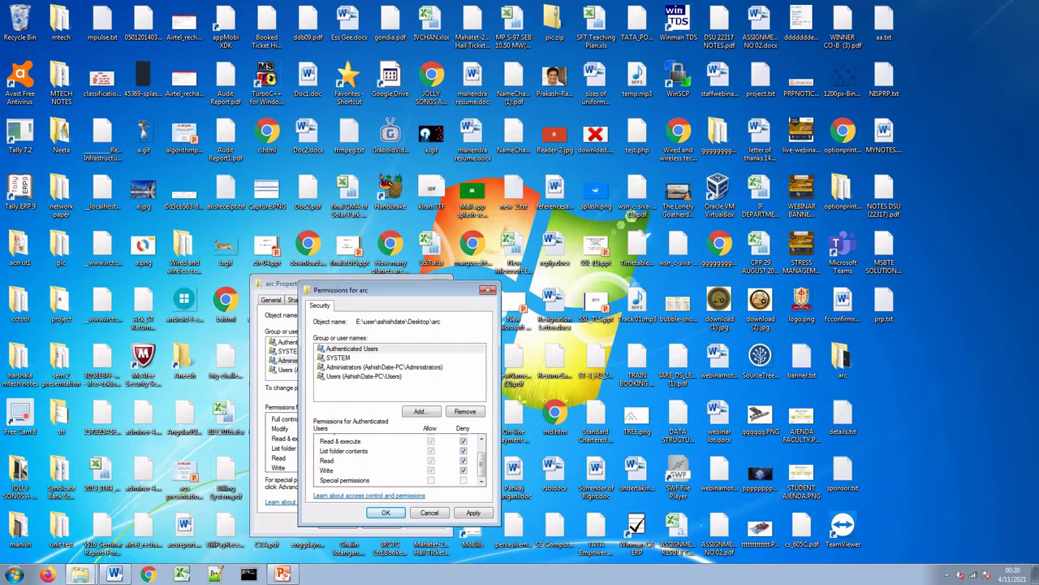
pyautogui.scroll(1, 398, 459)
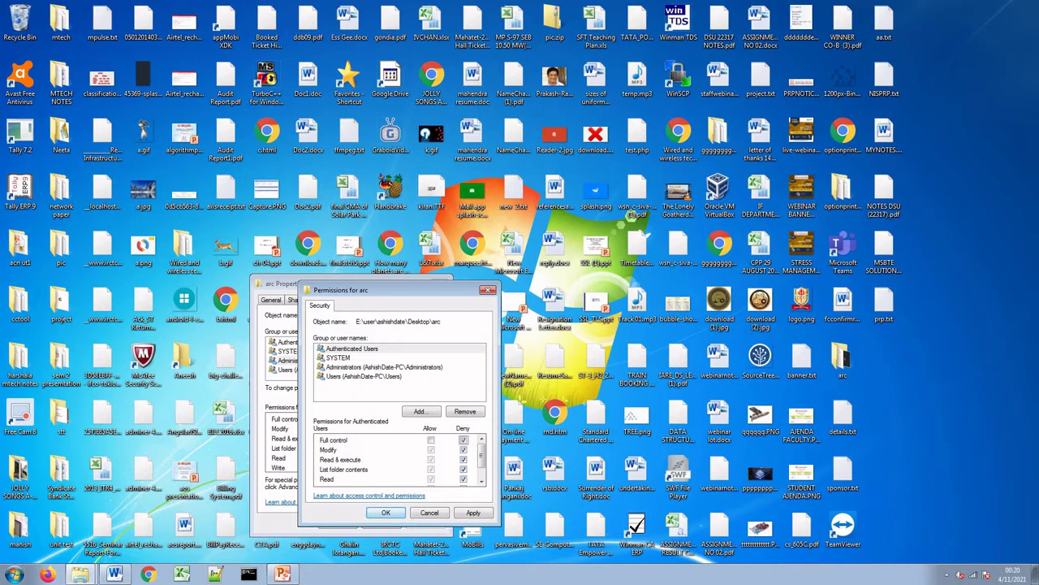
pyautogui.click(472, 512)
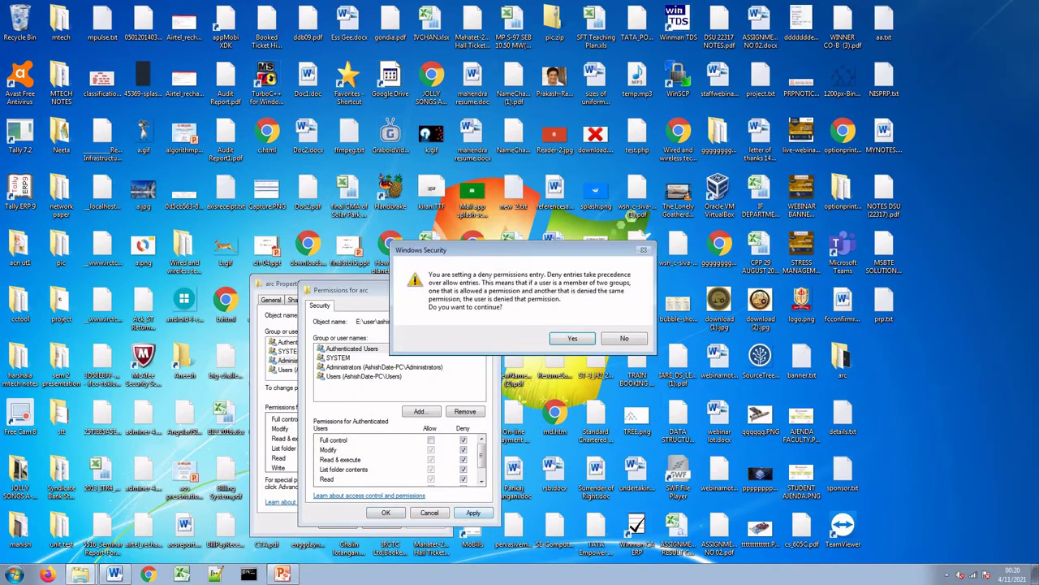
pyautogui.click(573, 338)
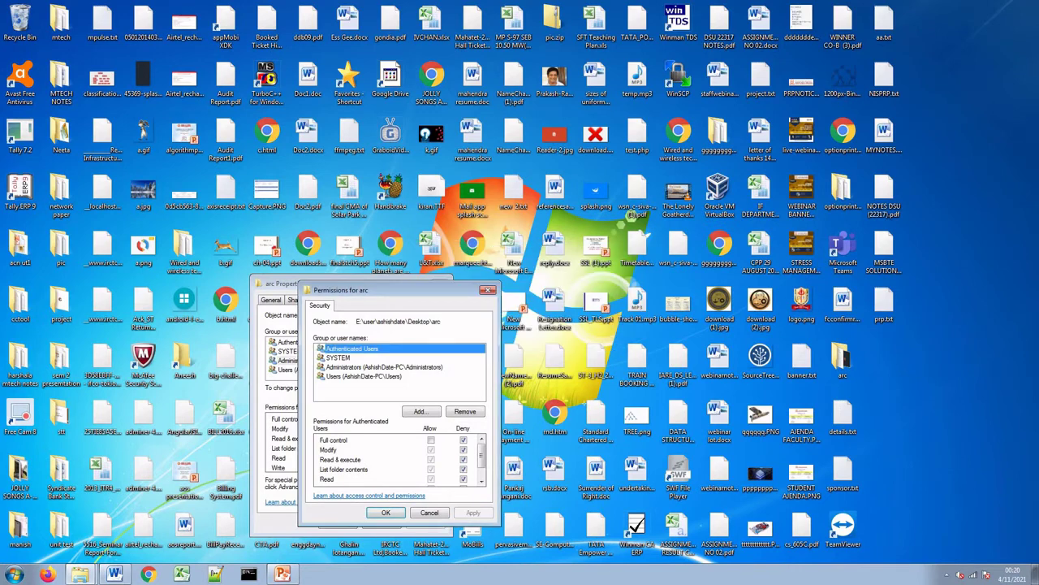
pyautogui.click(386, 513)
pyautogui.click(337, 523)
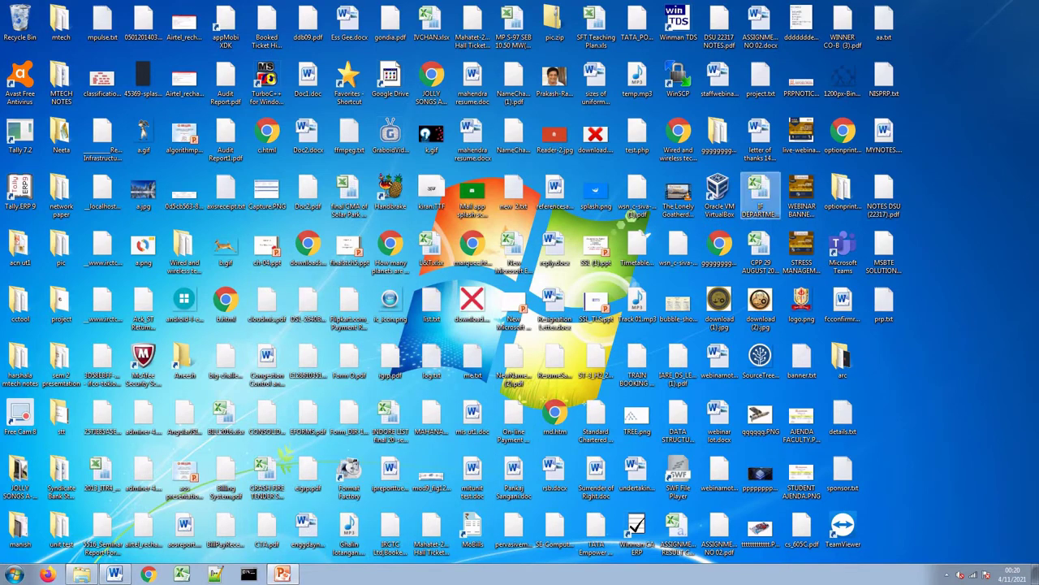
pyautogui.doubleClick(842, 357)
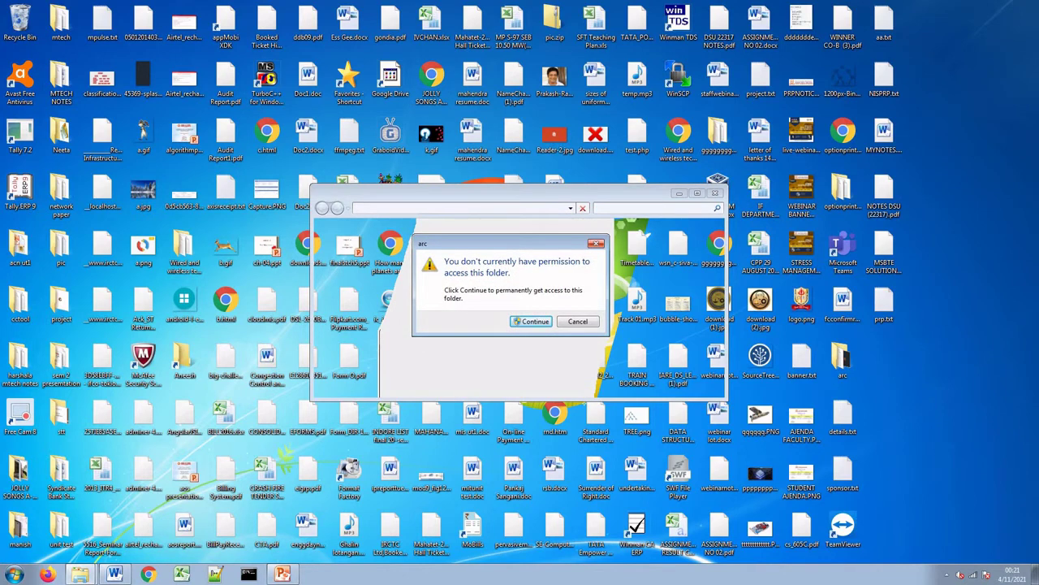
pyautogui.click(596, 243)
pyautogui.doubleClick(843, 360)
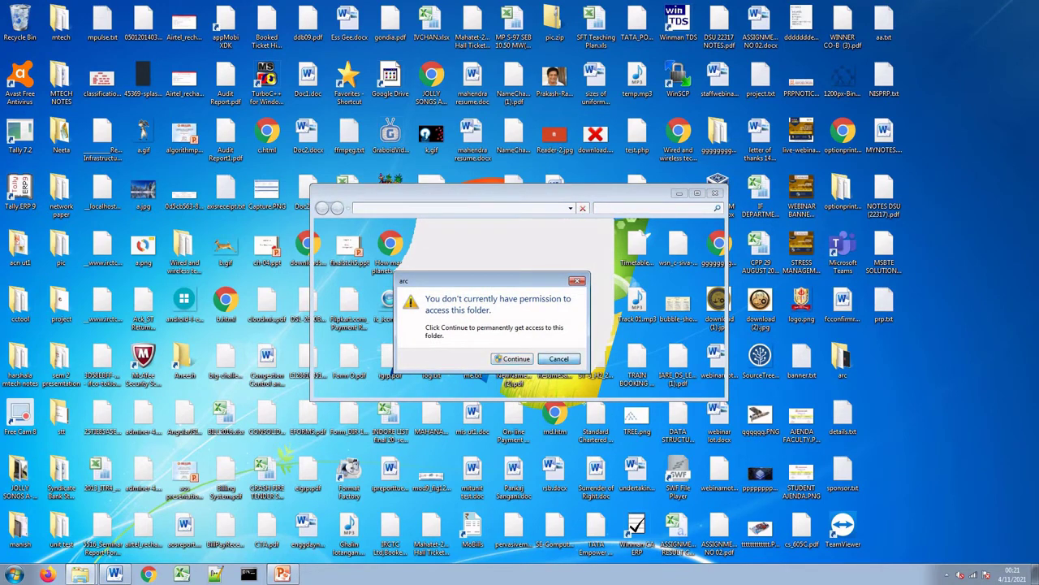
pyautogui.click(559, 358)
pyautogui.doubleClick(842, 357)
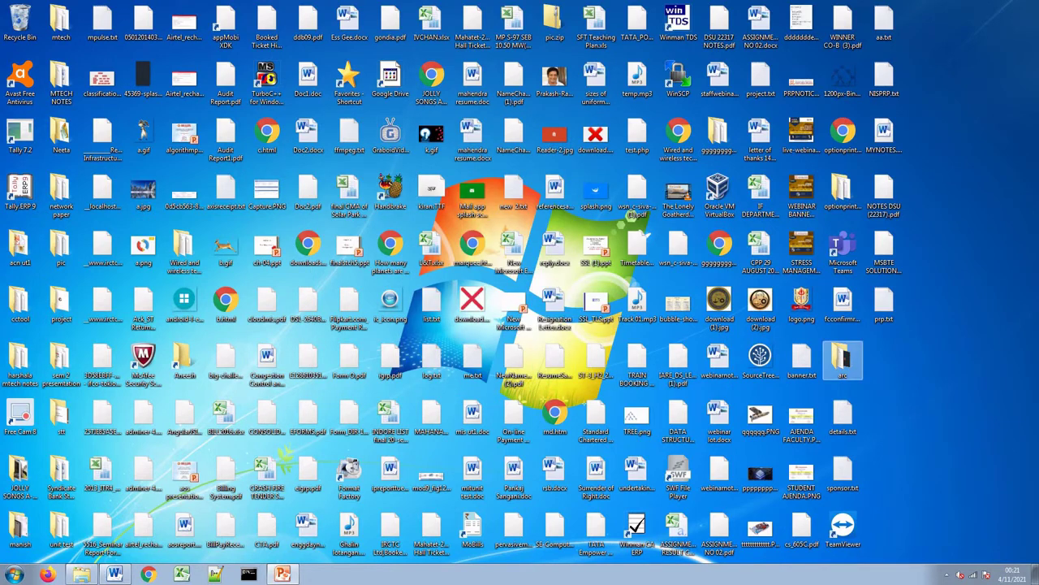
pyautogui.click(582, 301)
# Bring up the editable Security permissions for the arc folder.
pyautogui.rightClick(840, 354)
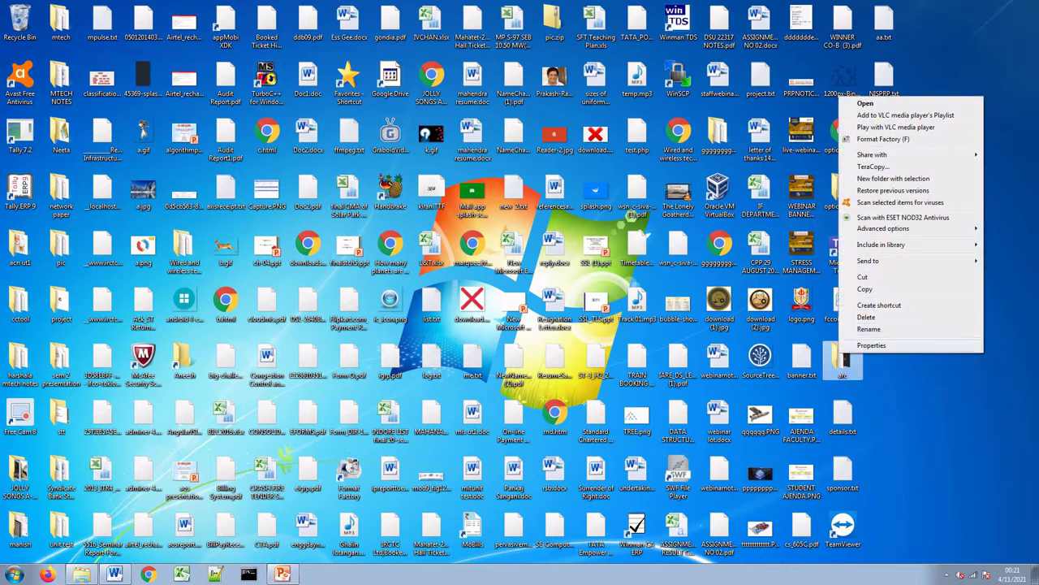
pyautogui.click(871, 345)
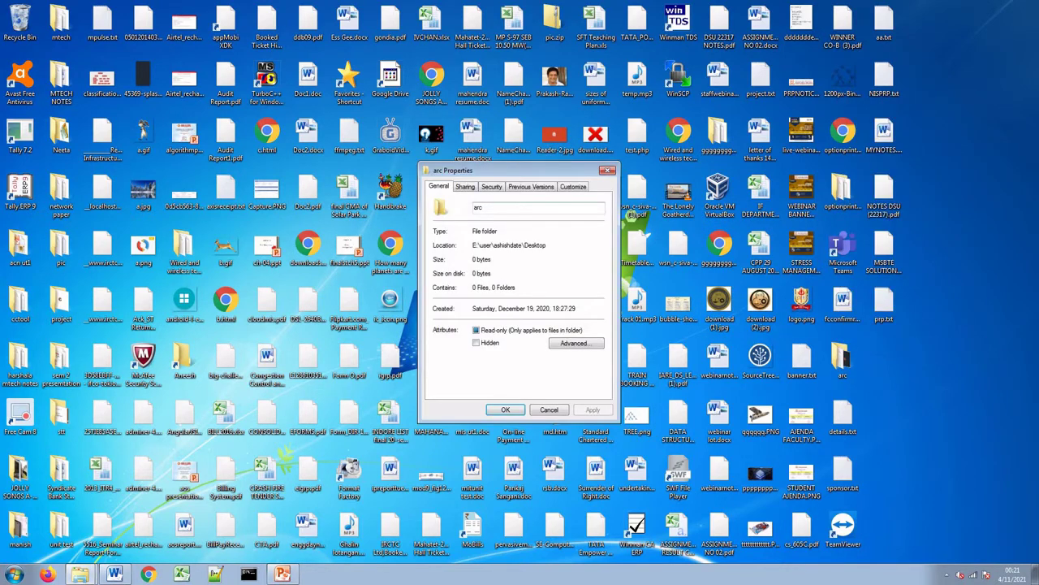
pyautogui.click(491, 186)
pyautogui.press('Down')
pyautogui.press('Down')
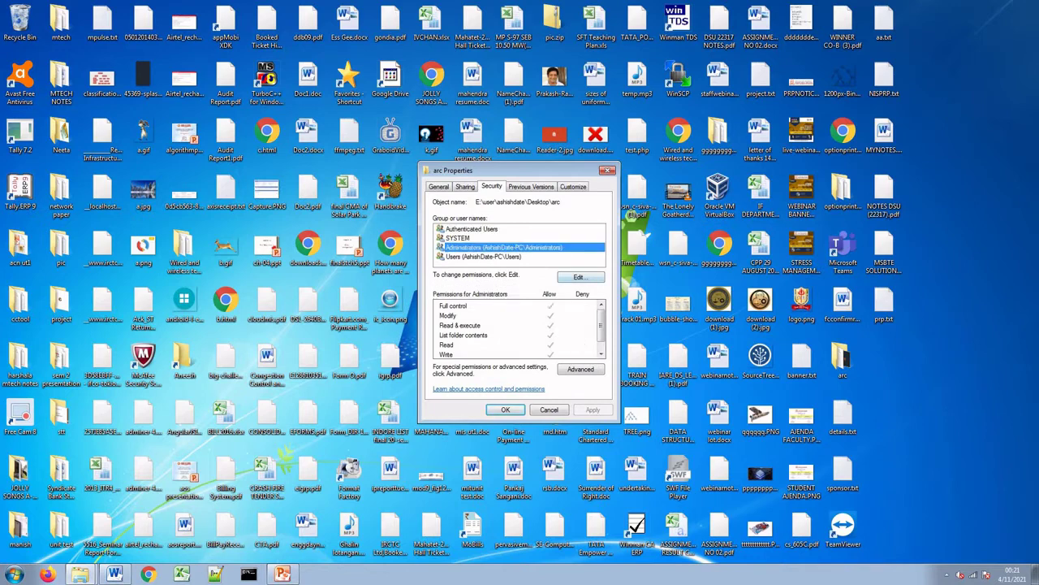
pyautogui.hotkey('alt', 'e')
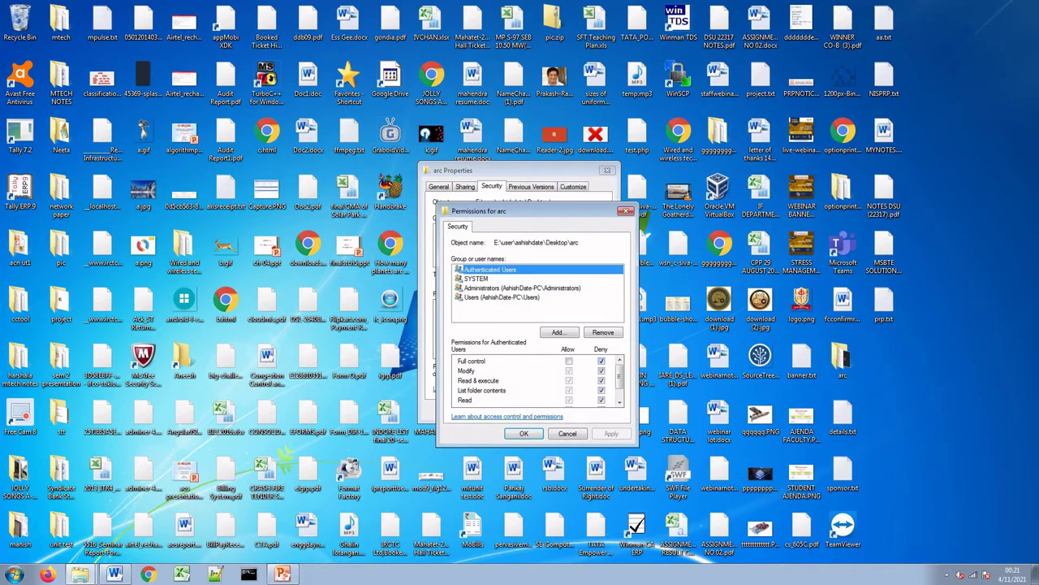
# Clear Authenticated Users' Deny on Full control, Modify, Read & execute, List folder contents, Read and Write.
pyautogui.press('Tab')
pyautogui.press('space')
pyautogui.press('Down')
pyautogui.press('space')
pyautogui.press('Down')
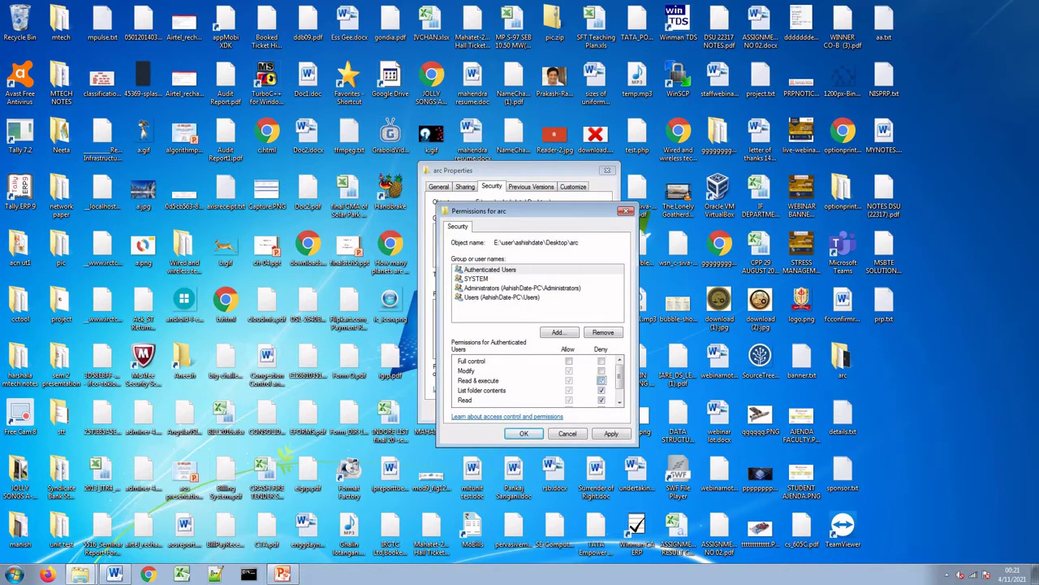
pyautogui.press('space')
pyautogui.press('Down')
pyautogui.press('space')
pyautogui.press('Down')
pyautogui.press('space')
pyautogui.press('Down')
pyautogui.press('Up')
pyautogui.press('Down')
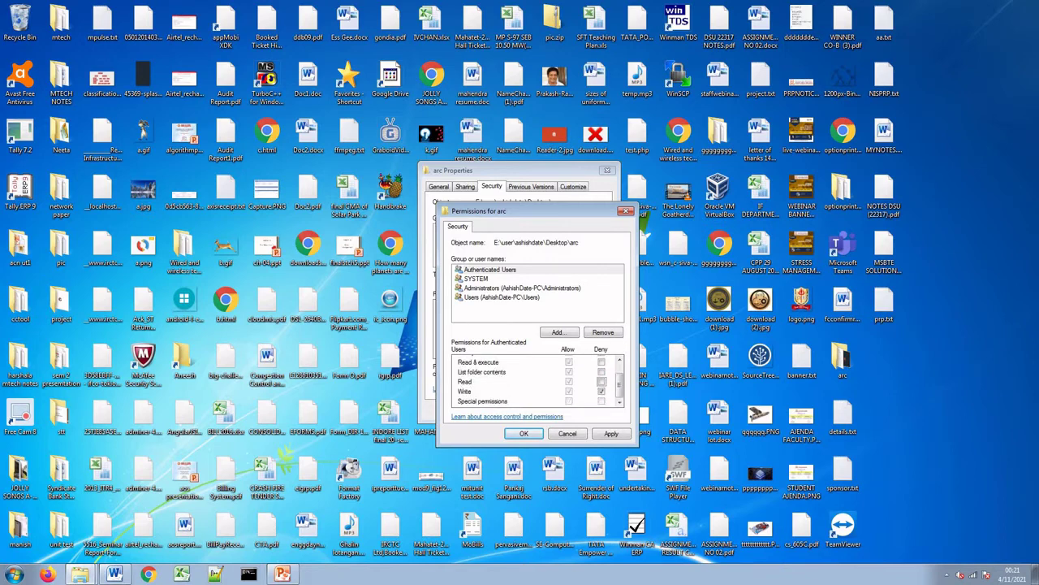
pyautogui.press('Up')
pyautogui.press('Up')
pyautogui.press('Up')
pyautogui.press('Up')
pyautogui.press('Up')
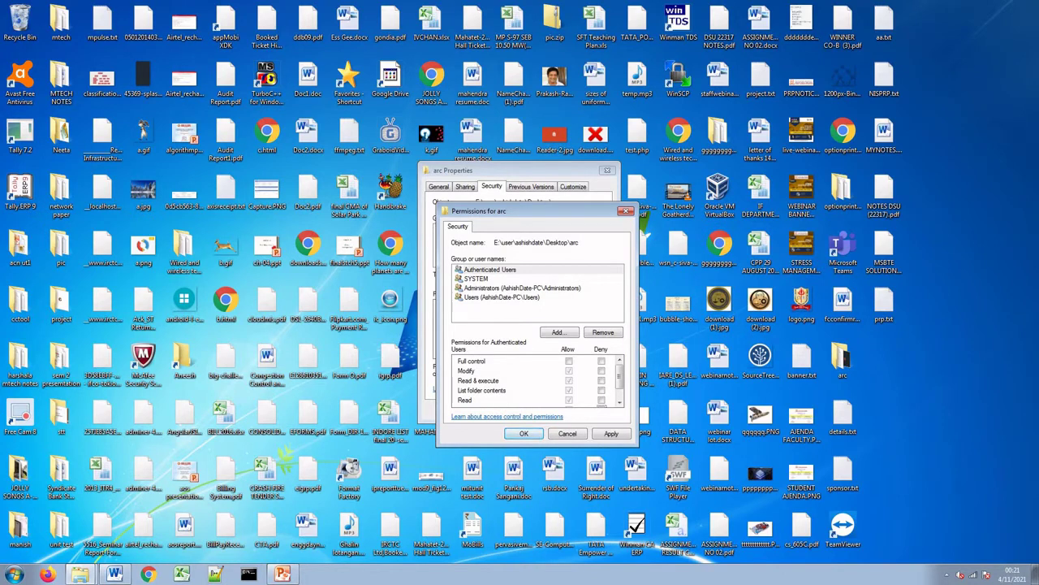
# Save the restored permissions and reopen arc to confirm its 11 items show.
pyautogui.click(523, 433)
pyautogui.click(505, 409)
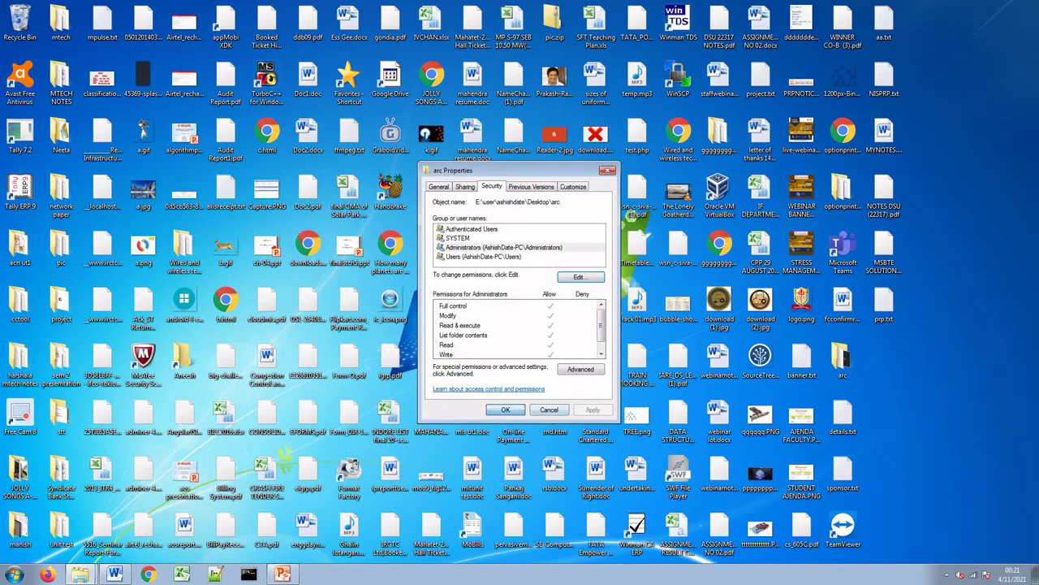
pyautogui.doubleClick(842, 361)
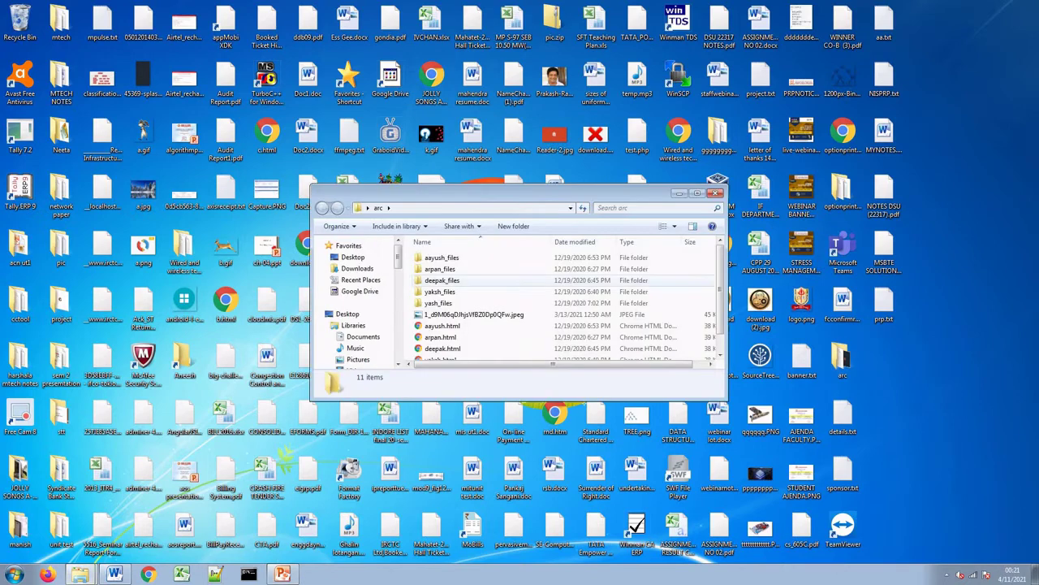